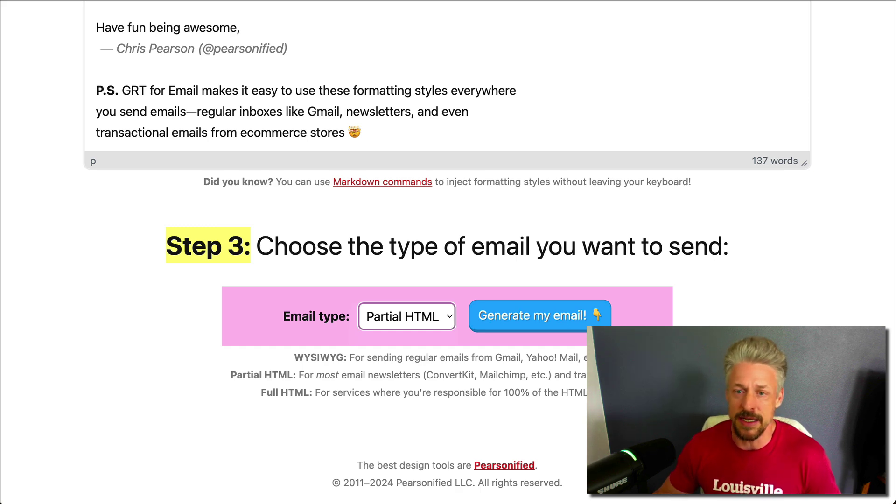
Review the demo email in the GRT Email Editor, from its heading and Note Callout down to the signature and P.S
scroll(762, 314, up, 5)
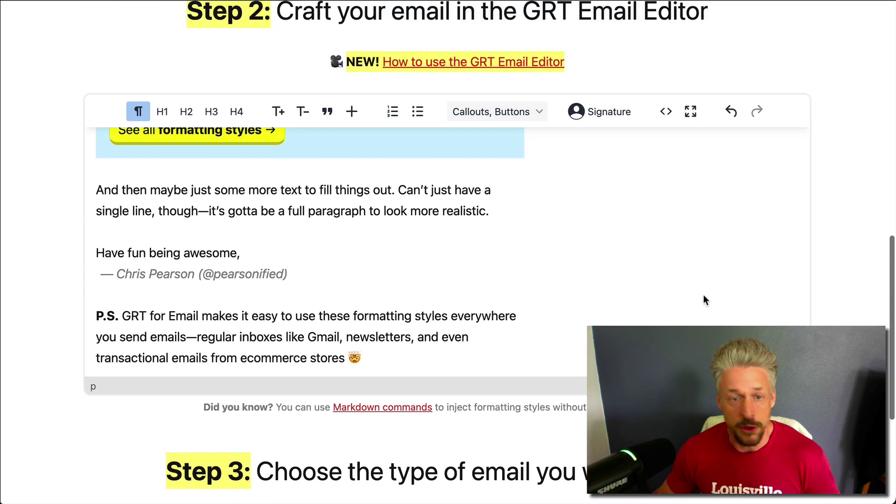
scroll(614, 270, up, 5)
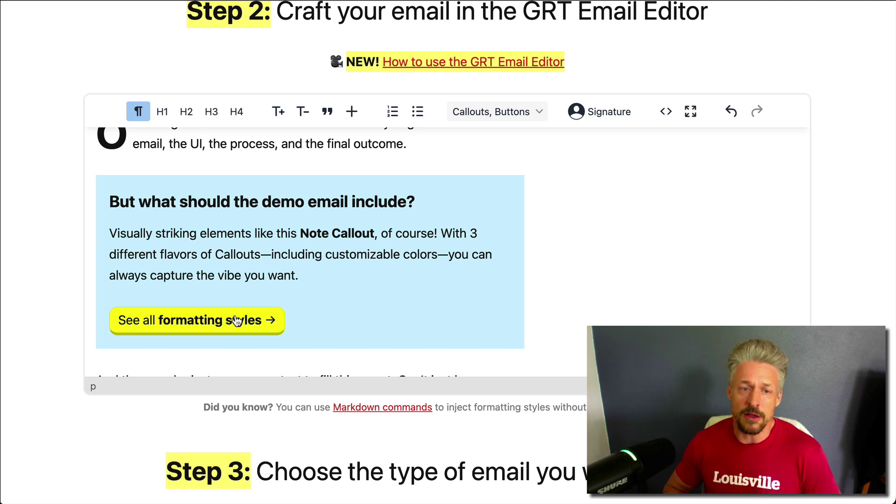
scroll(236, 321, up, 2)
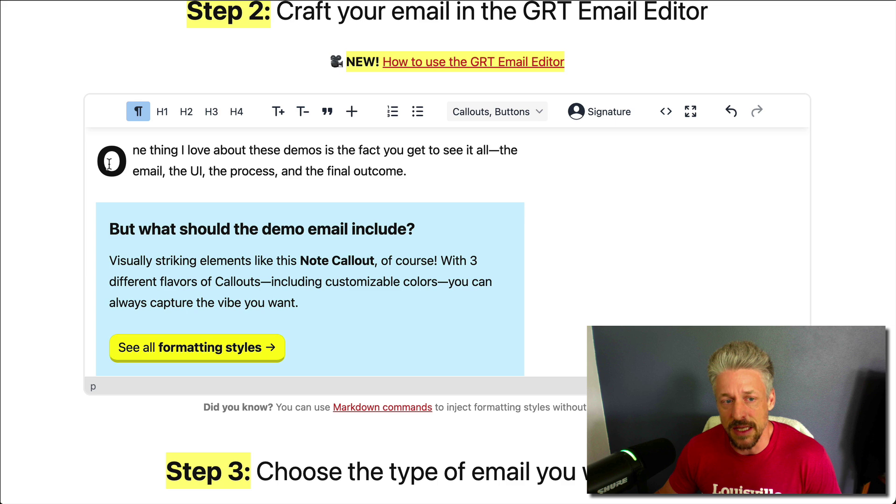
scroll(146, 218, up, 2)
drag(111, 159, 219, 155)
click(334, 155)
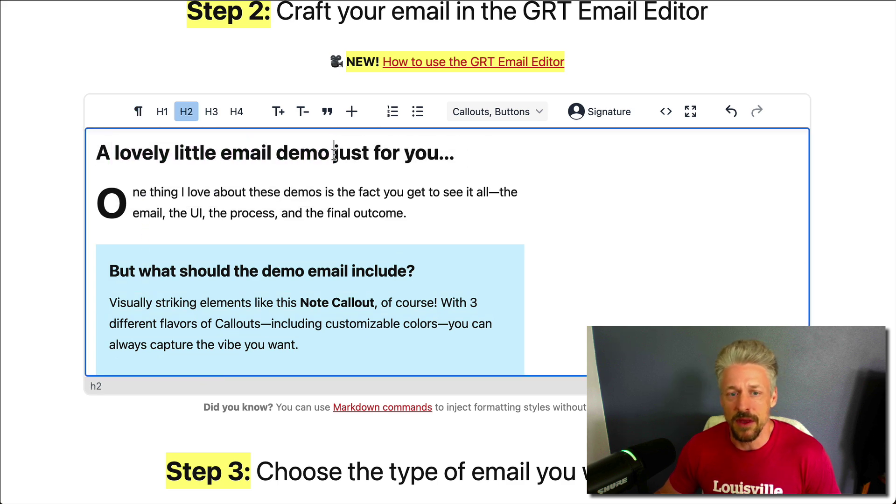
scroll(361, 285, down, 2)
click(199, 200)
click(281, 202)
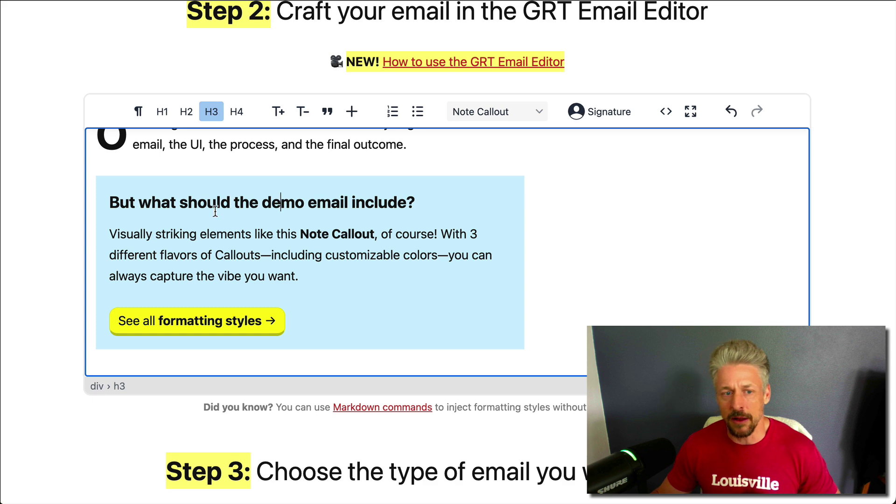
click(175, 202)
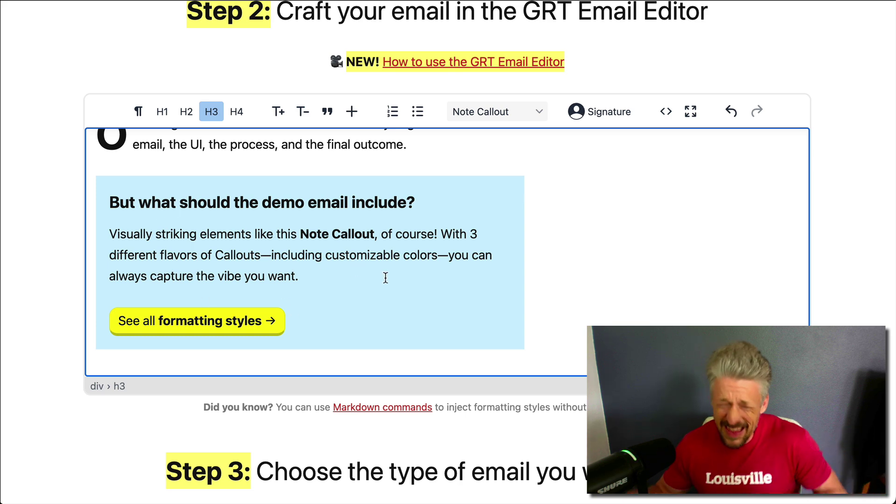
scroll(385, 278, down, 3)
scroll(386, 277, down, 3)
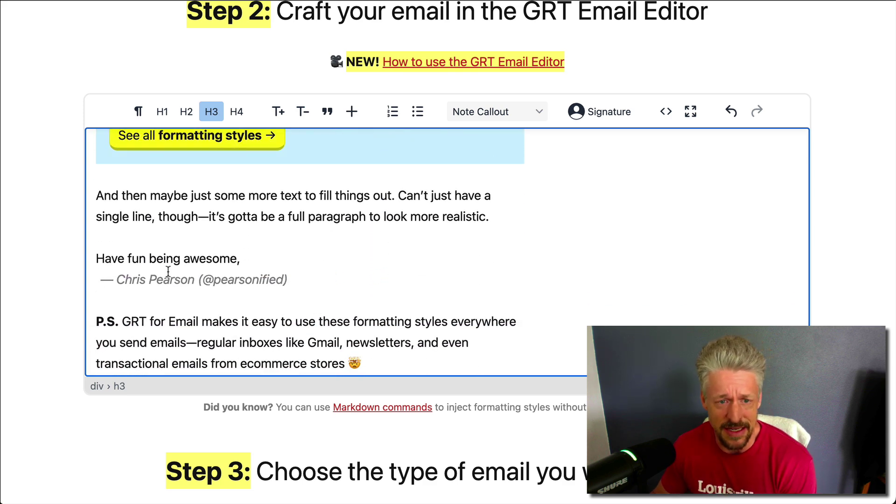
scroll(248, 301, up, 1)
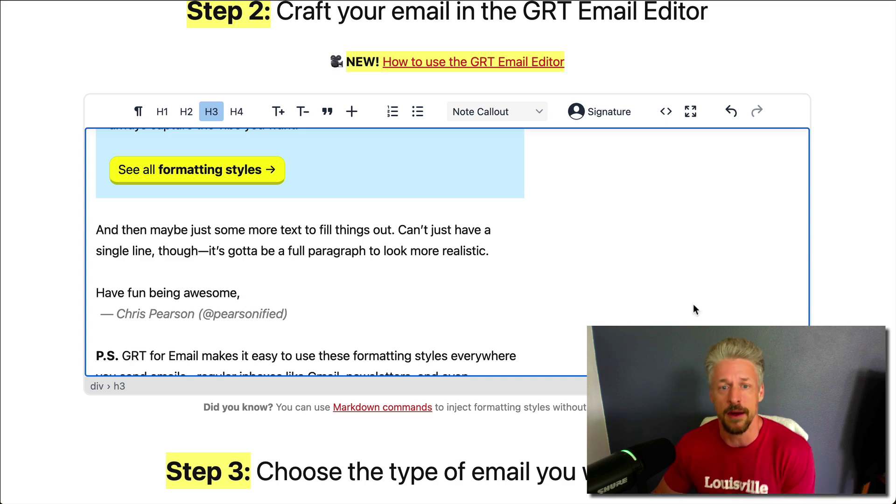
click(855, 309)
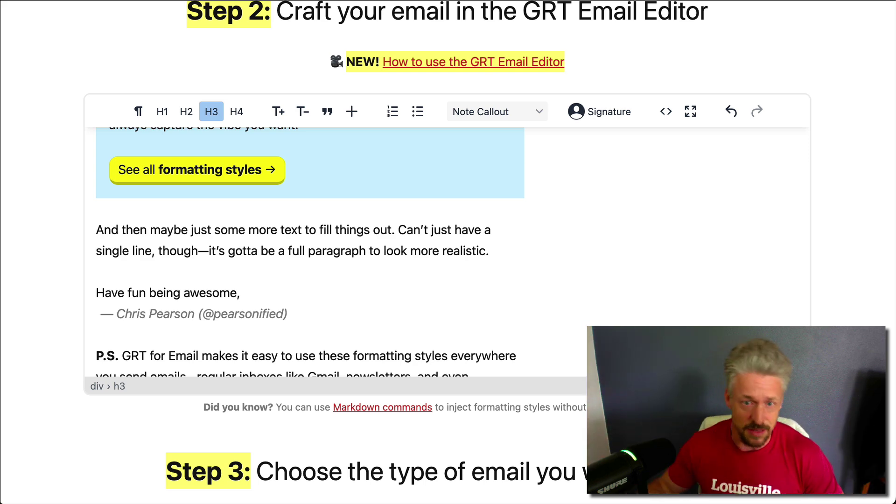
Generate the email code with the Partial HTML email type and copy it
scroll(448, 252, down, 5)
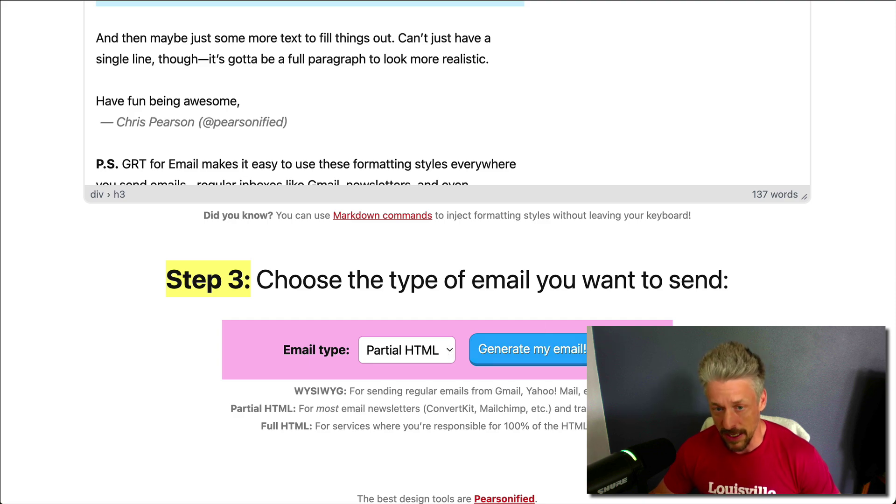
click(524, 351)
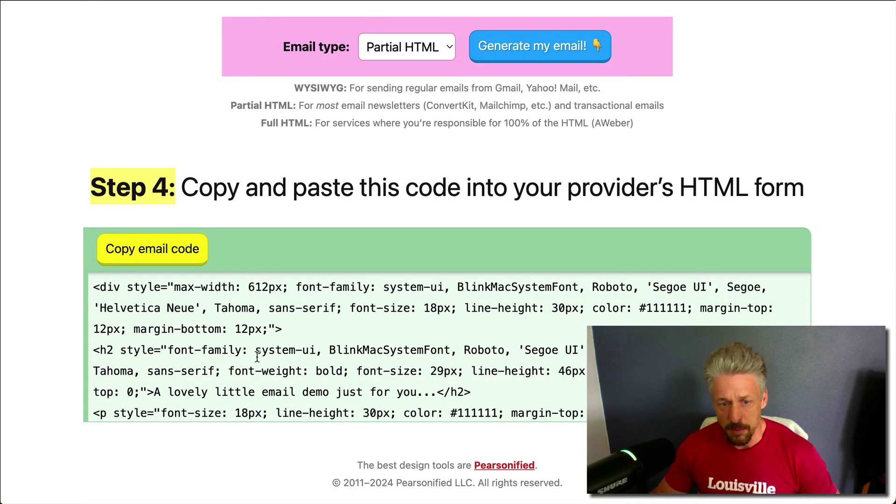
click(153, 255)
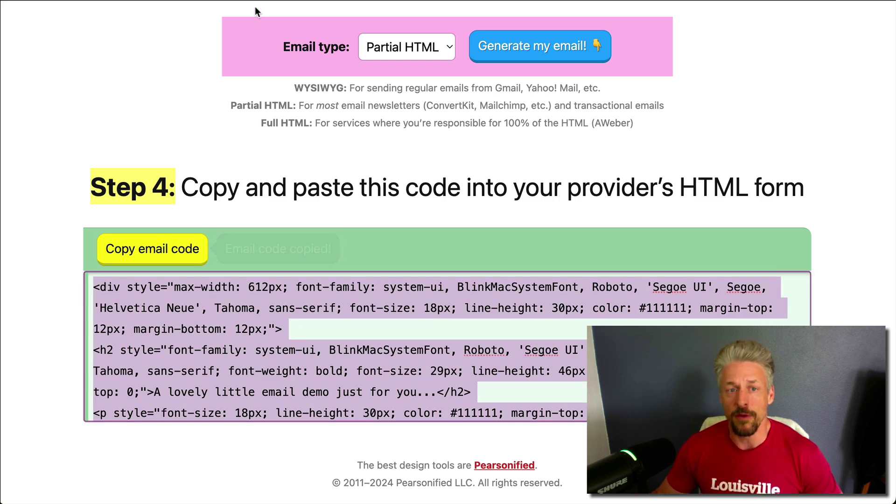
Switch to ConvertKit and create a new broadcast from the Text only template
key(ctrl+Tab)
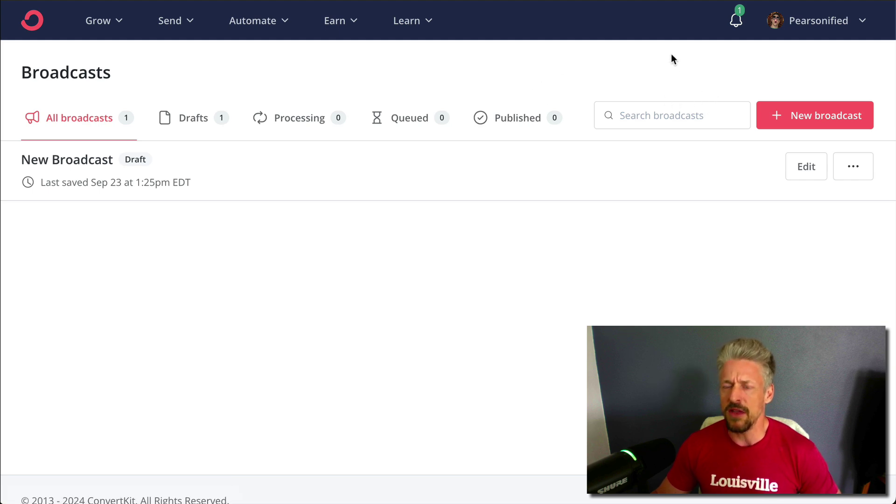
click(780, 117)
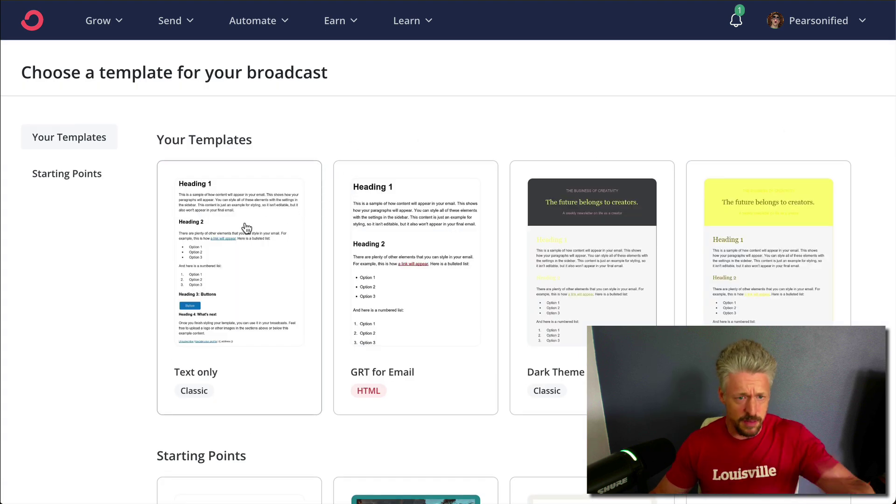
click(246, 228)
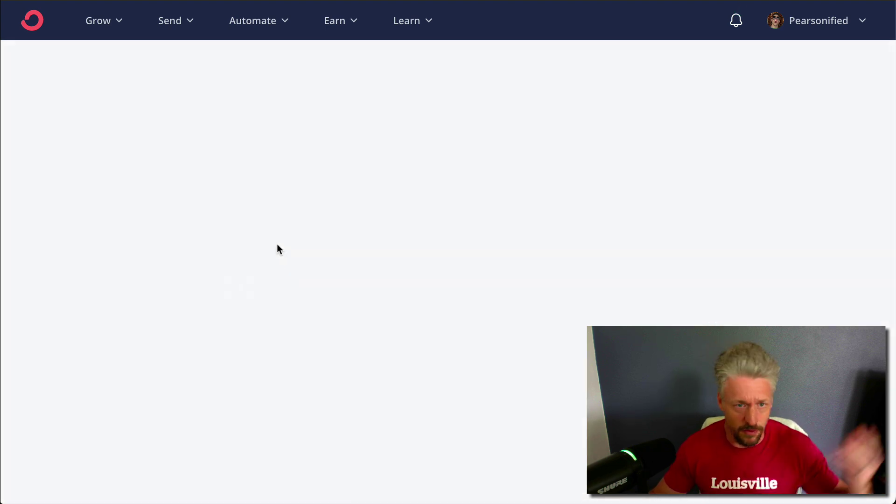
Add an HTML block to the empty body of the new broadcast
click(153, 237)
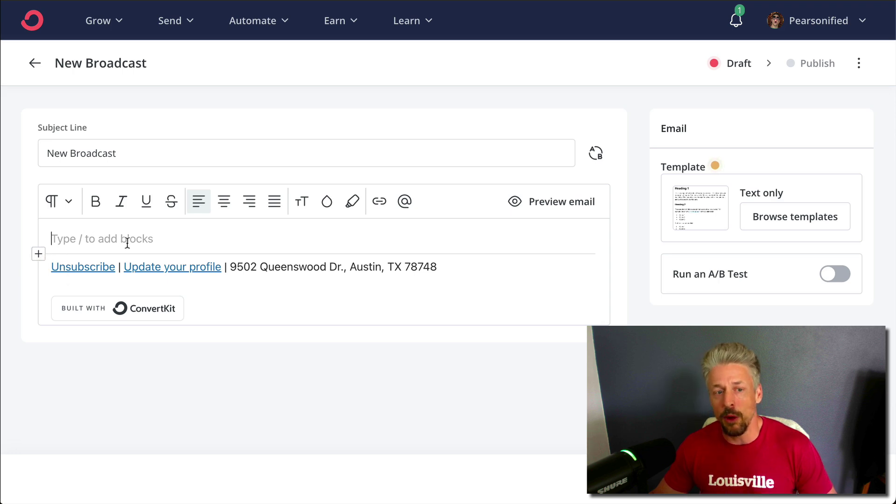
click(45, 257)
scroll(138, 378, down, 5)
scroll(137, 378, down, 8)
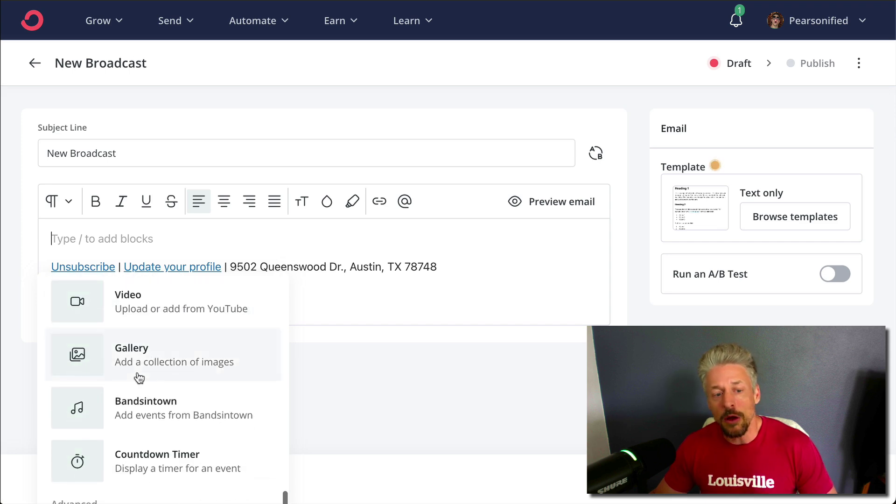
scroll(139, 378, down, 2)
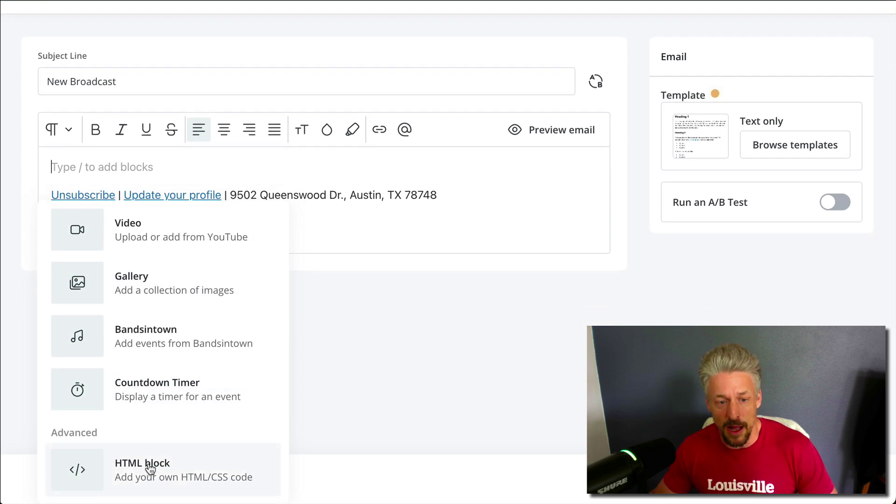
click(150, 467)
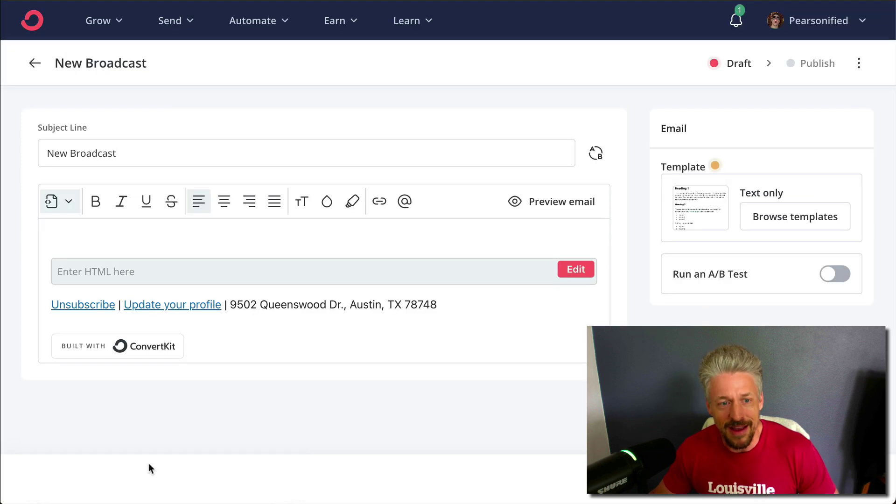
Copy the generated email code again, paste it into the broadcast's HTML block with text wrapping on, and save the block
click(570, 274)
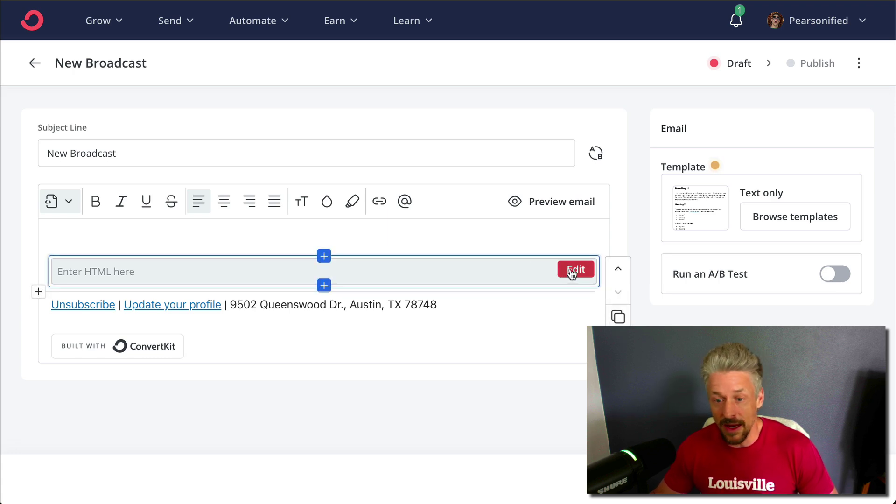
click(576, 270)
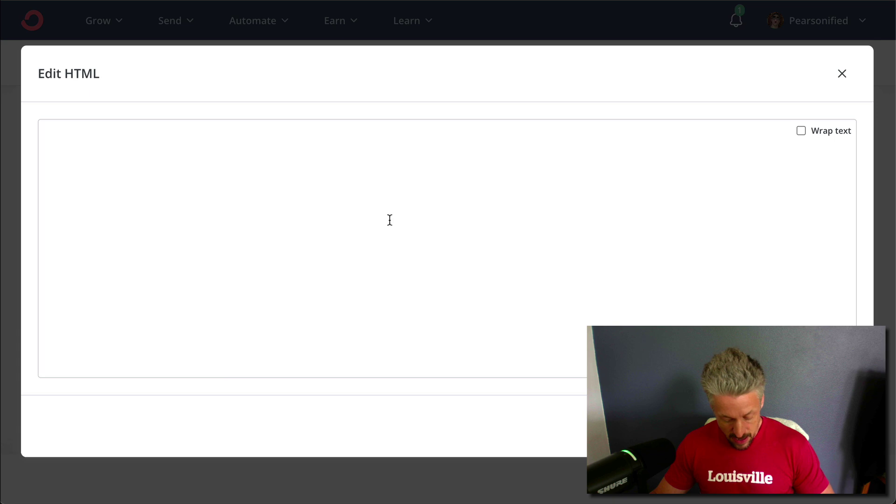
key(super+v)
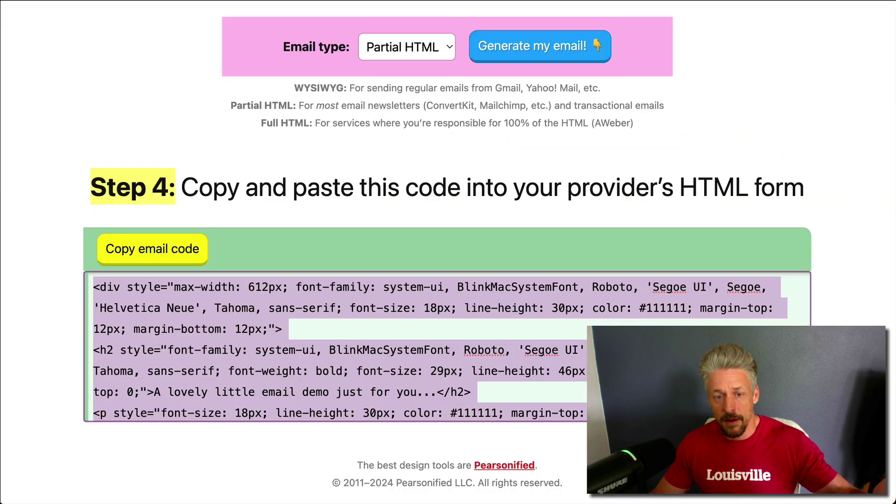
click(154, 247)
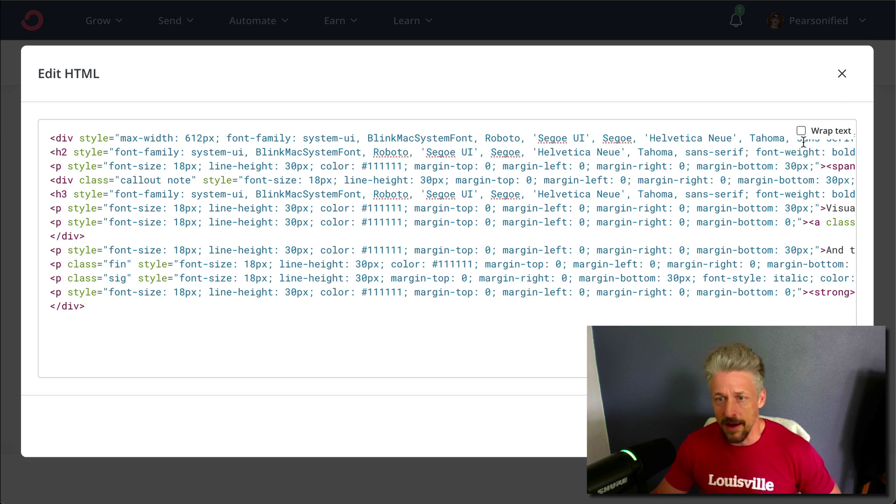
click(801, 131)
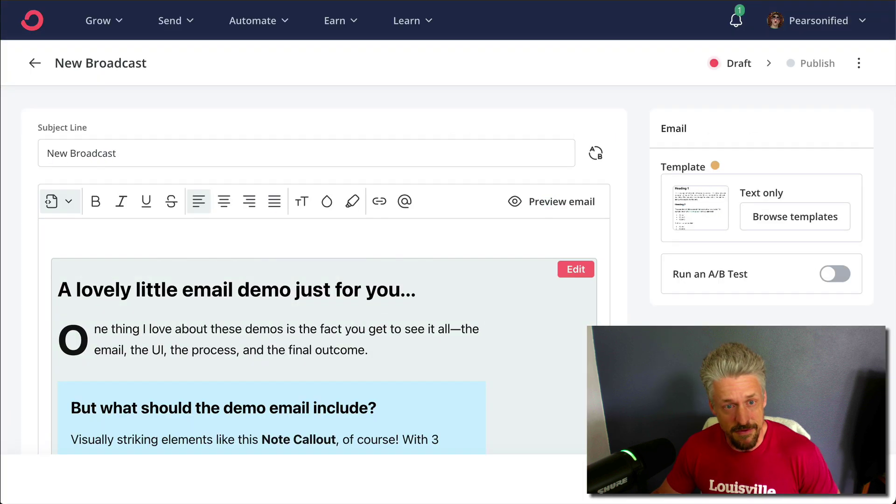
Examine how the pasted email's heading, drop cap, callout, button, signature and footer look in the broadcast
scroll(308, 252, down, 6)
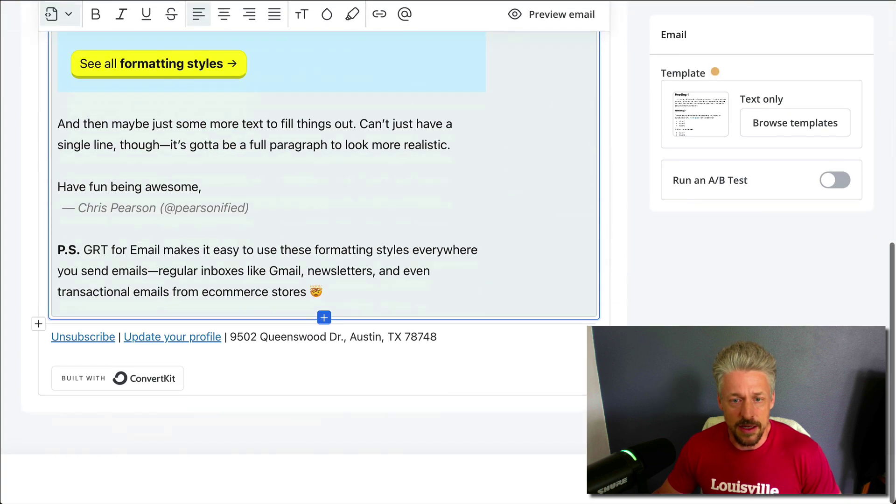
scroll(308, 252, up, 8)
scroll(308, 252, down, 1)
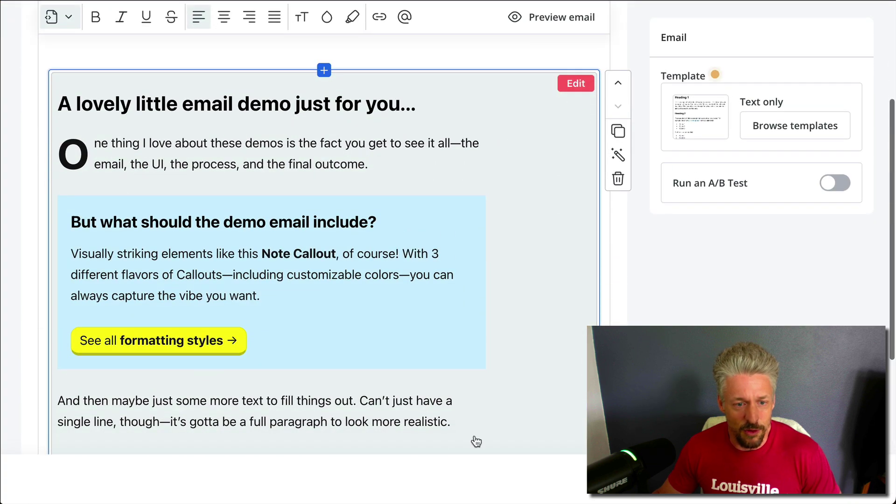
scroll(636, 315, up, 4)
click(141, 216)
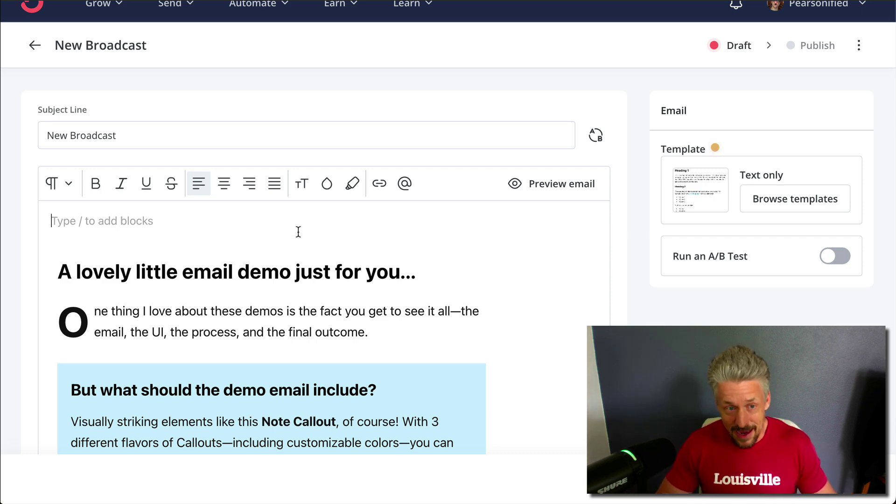
scroll(298, 232, down, 10)
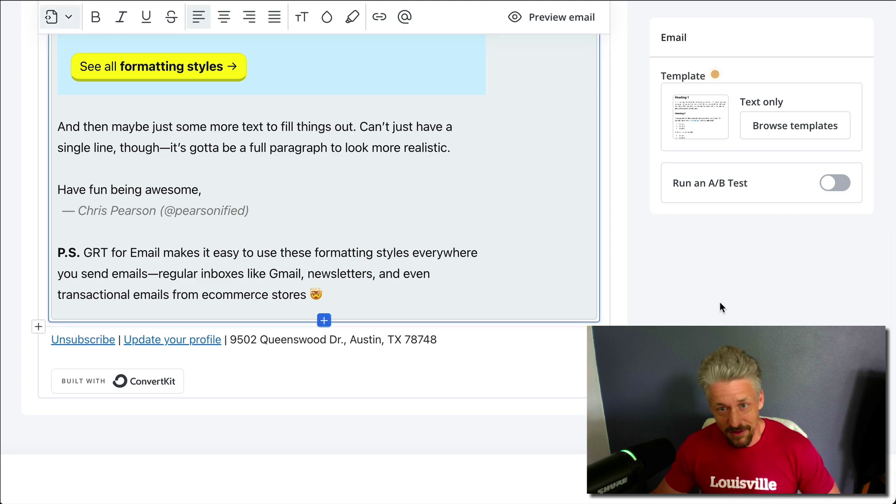
scroll(702, 287, up, 3)
scroll(654, 287, up, 6)
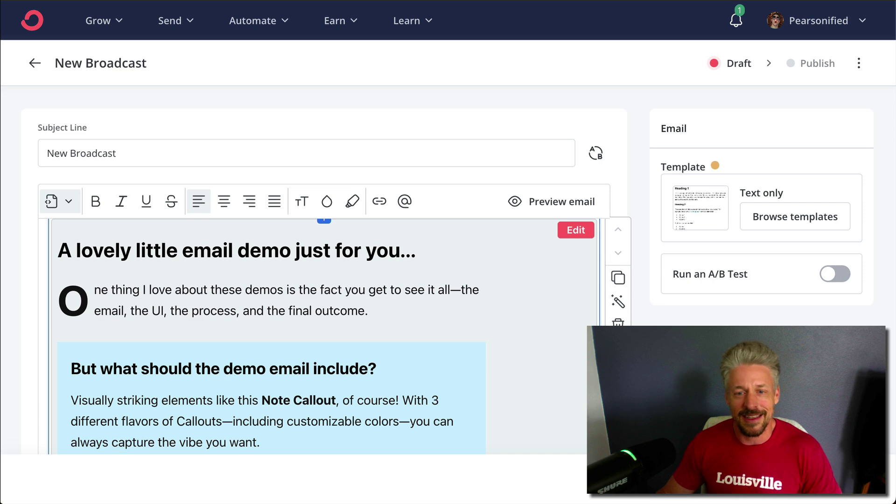
scroll(536, 370, down, 2)
scroll(318, 243, down, 6)
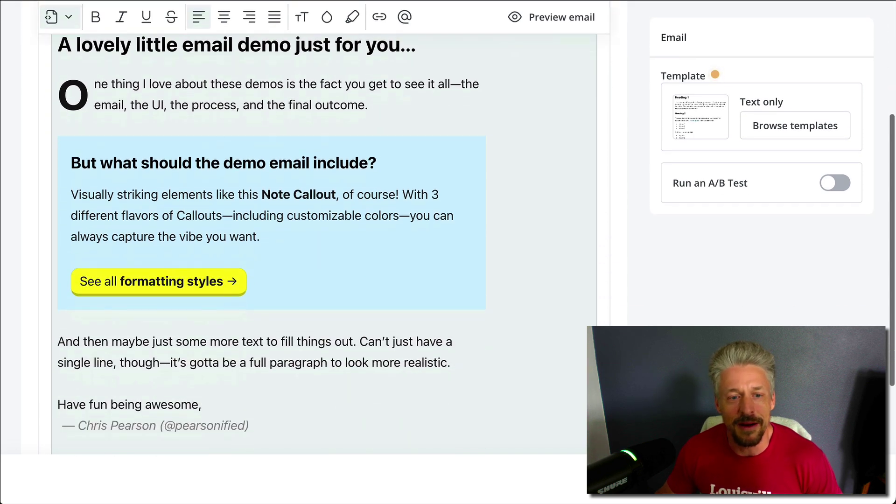
scroll(317, 243, up, 1)
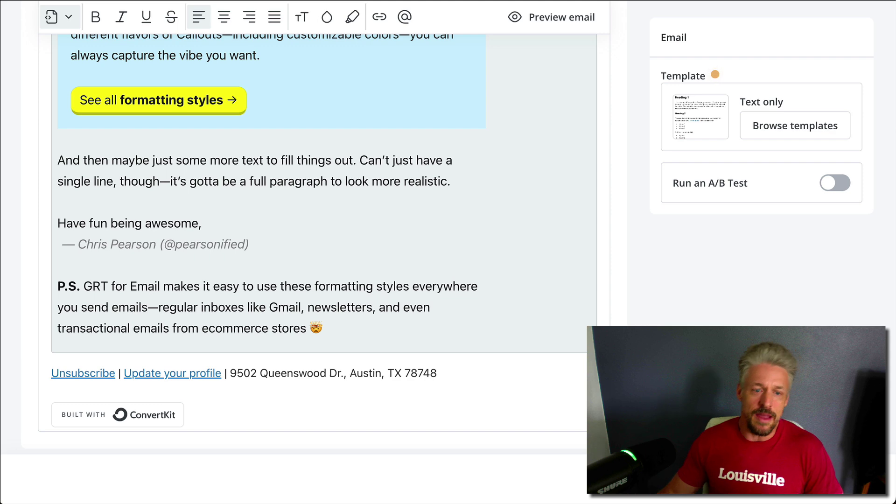
scroll(238, 186, up, 2)
scroll(243, 140, up, 1)
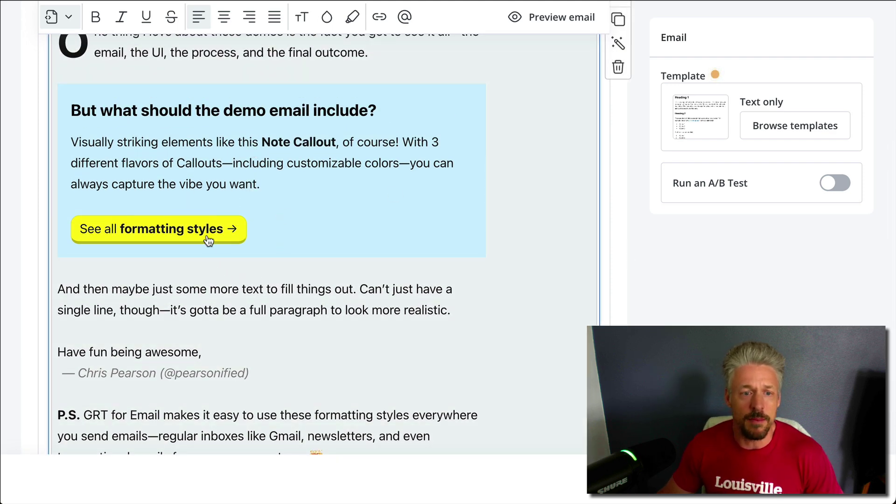
scroll(511, 348, up, 1)
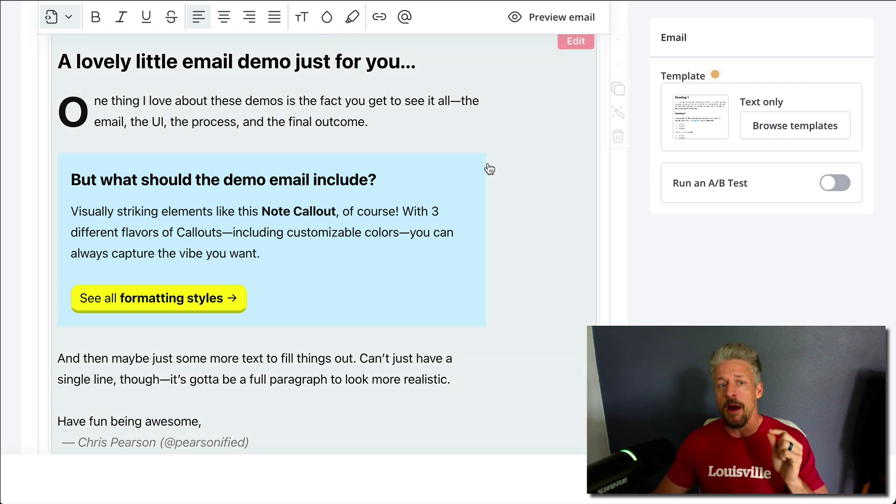
click(481, 168)
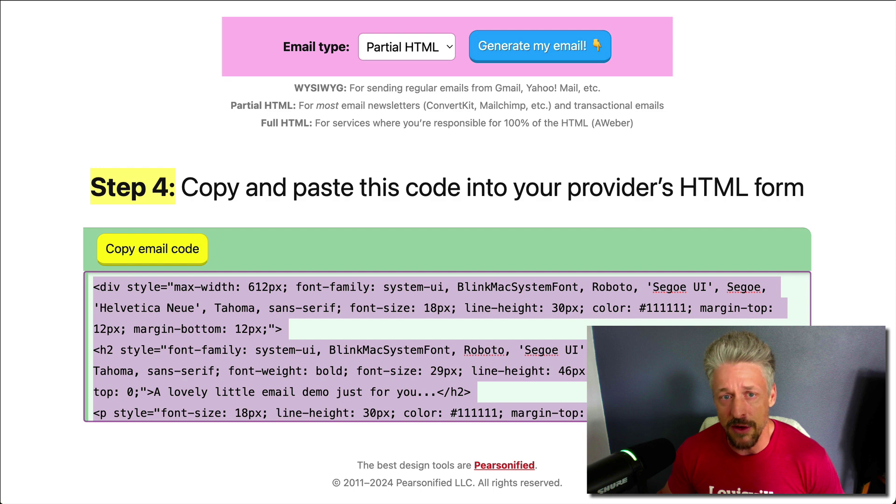
Copy the generated Partial HTML email code from GRT for Email again
scroll(839, 190, up, 15)
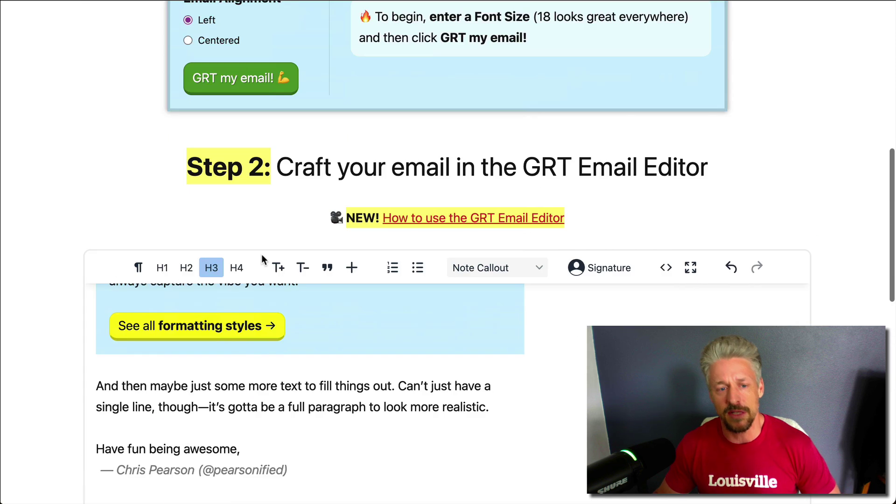
scroll(261, 254, down, 10)
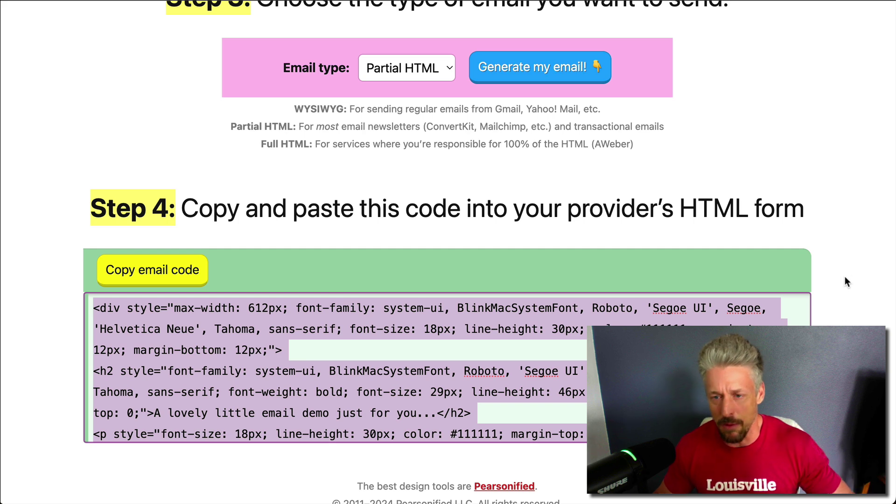
click(179, 278)
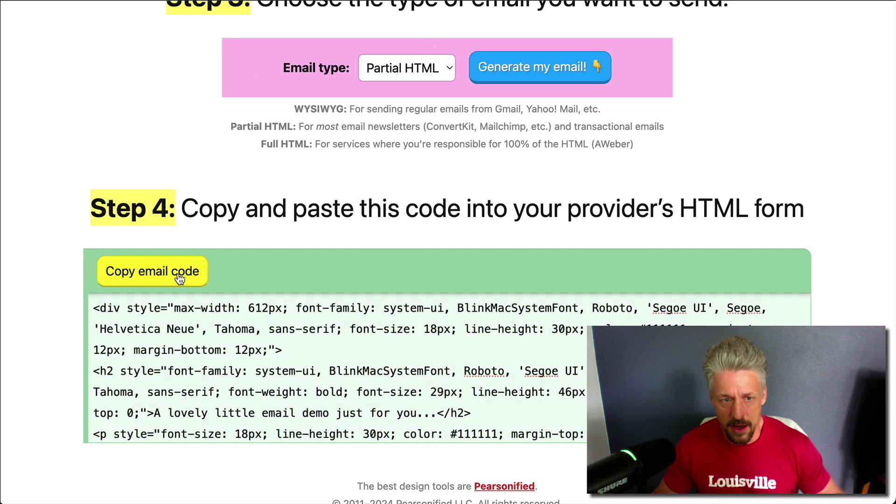
Switch to the Easy Digital Downloads emails in WordPress and open the License Renewal Notice for editing
click(464, 1)
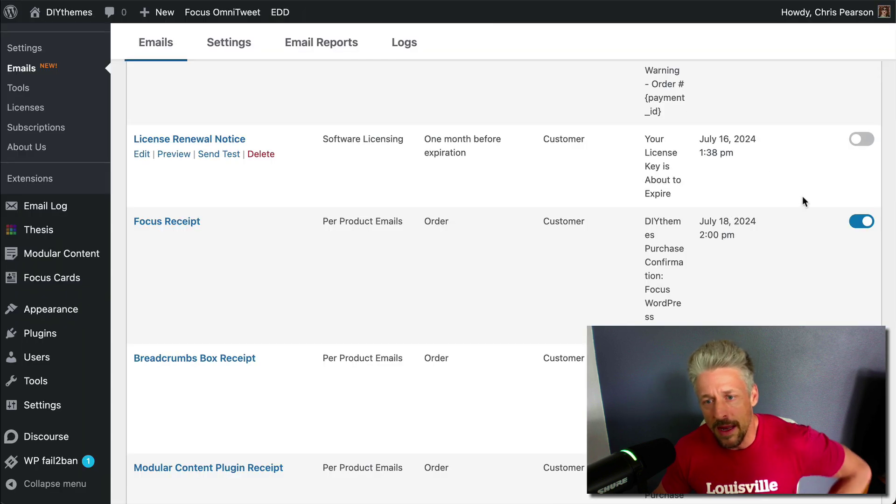
mouse_move(205, 142)
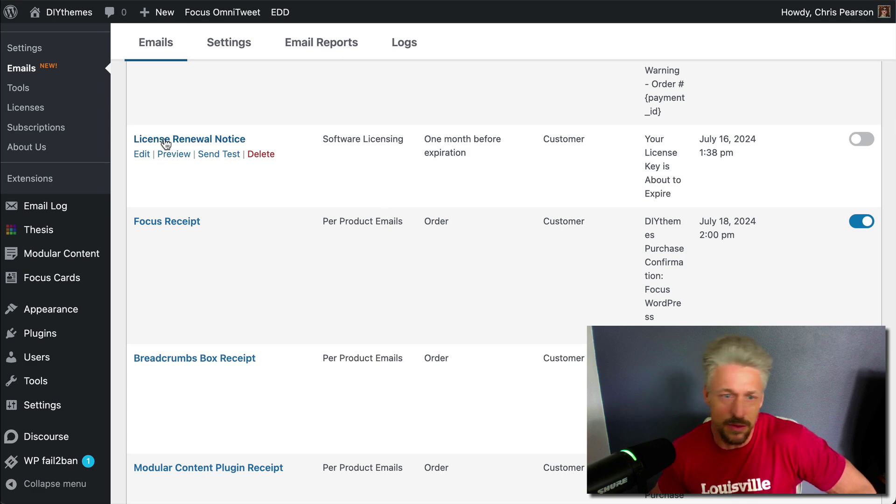
click(145, 156)
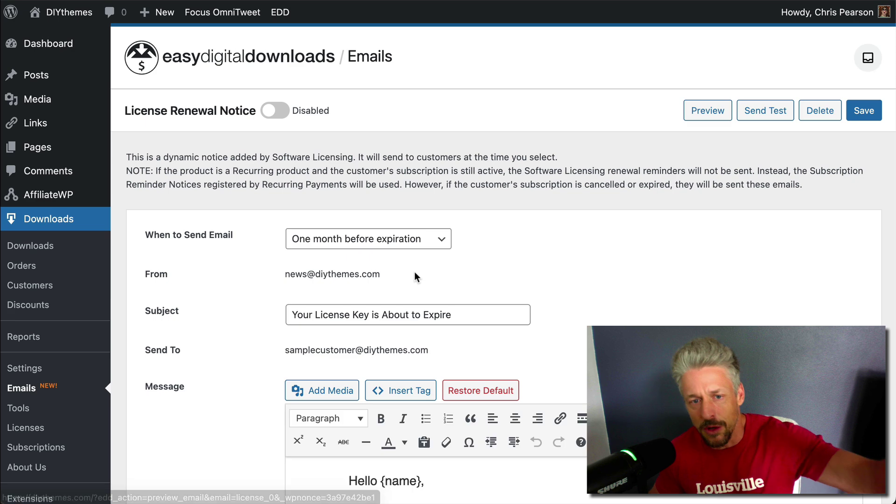
Show the notice's message as plain text code and replace its entire default content with the copied email code
scroll(710, 221, down, 4)
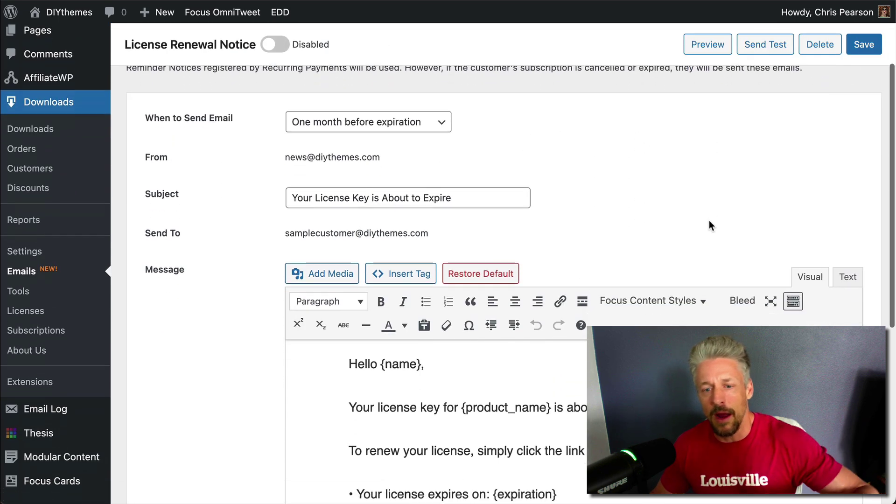
drag(380, 306, 448, 414)
click(349, 436)
scroll(750, 321, down, 1)
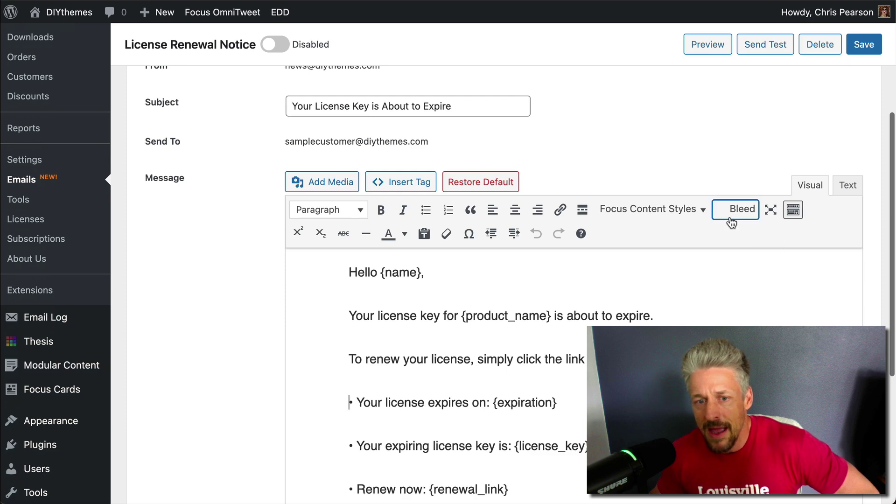
click(843, 192)
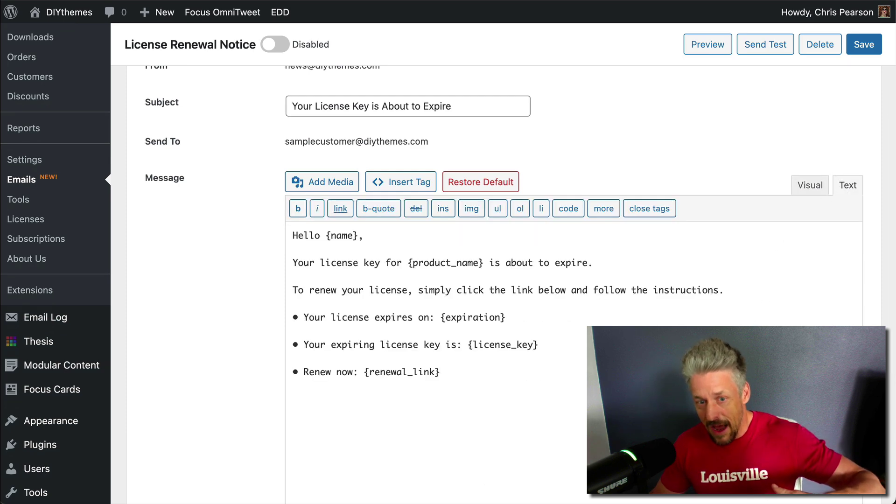
scroll(294, 208, down, 1)
drag(291, 209, 547, 438)
key(BackSpace)
key(super+v)
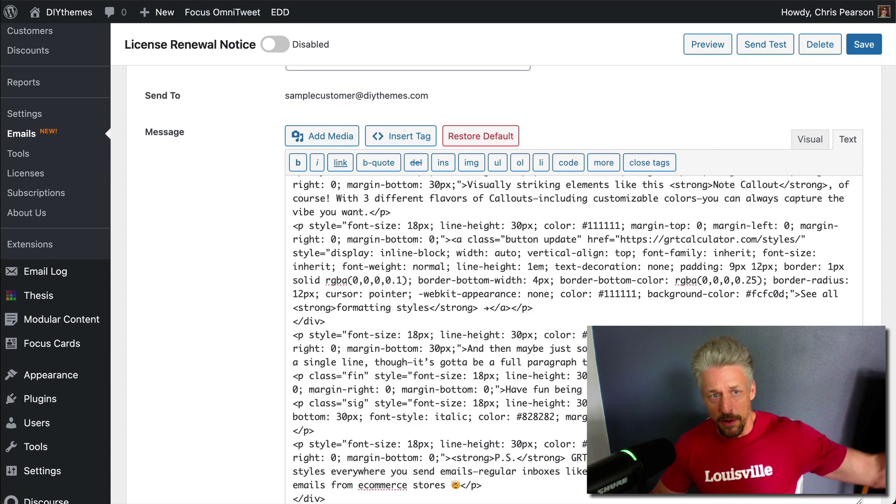
key(ctrl+shift+Tab)
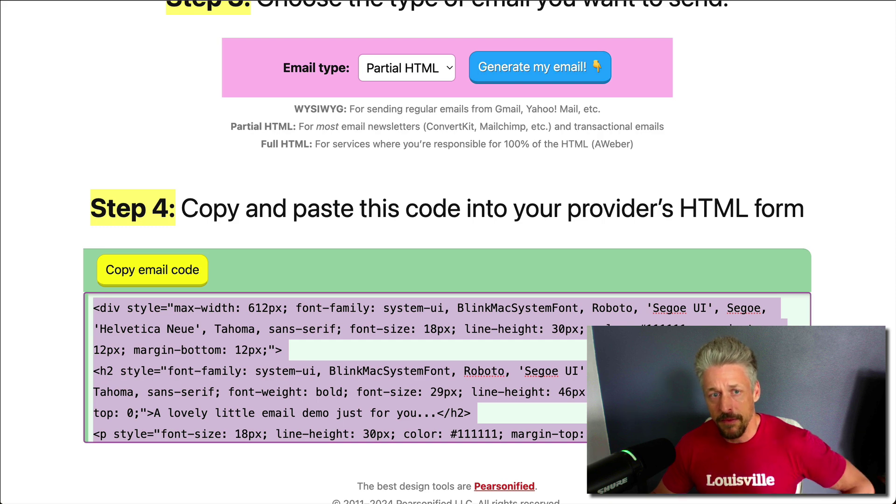
key(ctrl+Tab)
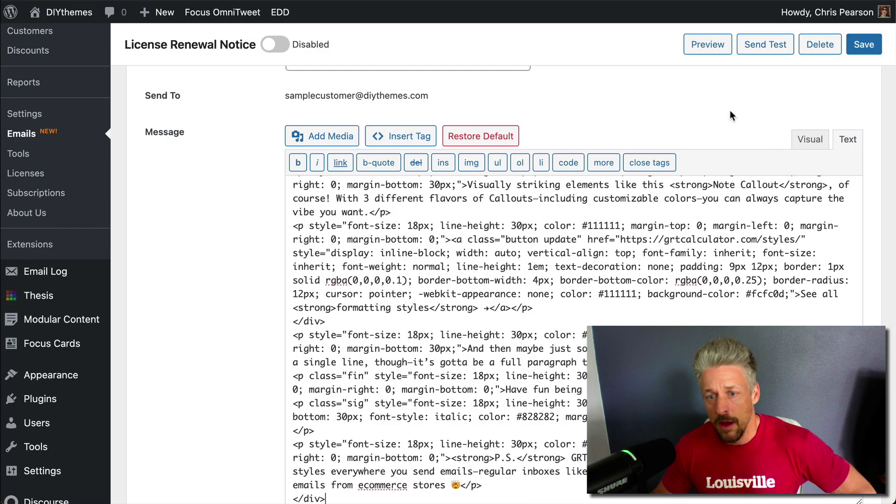
Show the message in the visual editor and examine its heading, drop cap, callout, button, signature and P.S. formatting
click(810, 140)
scroll(560, 303, down, 7)
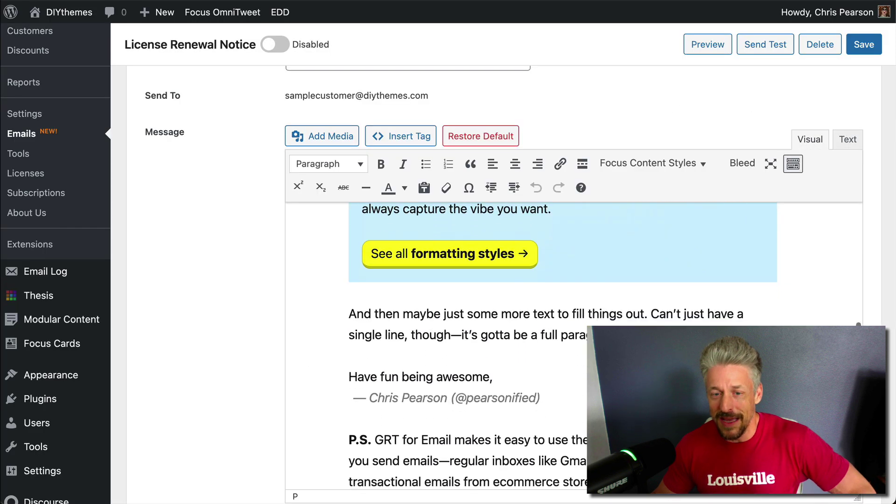
scroll(561, 257, up, 7)
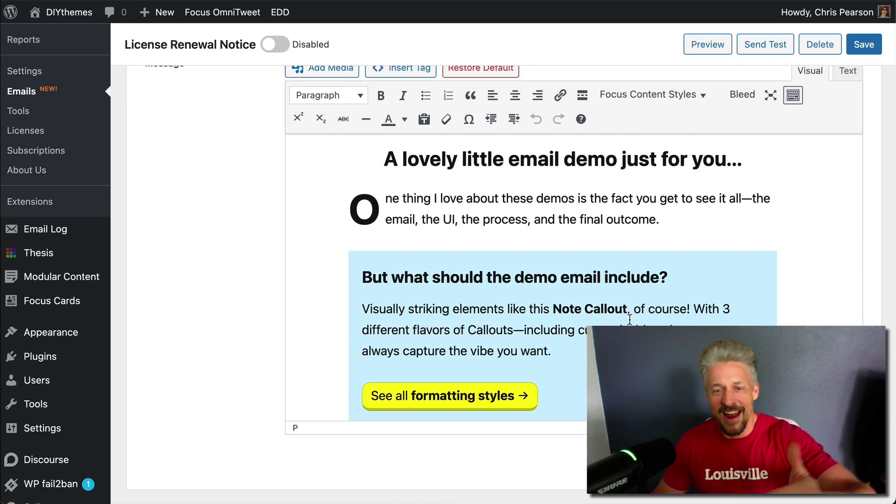
scroll(630, 320, down, 2)
scroll(630, 320, down, 3)
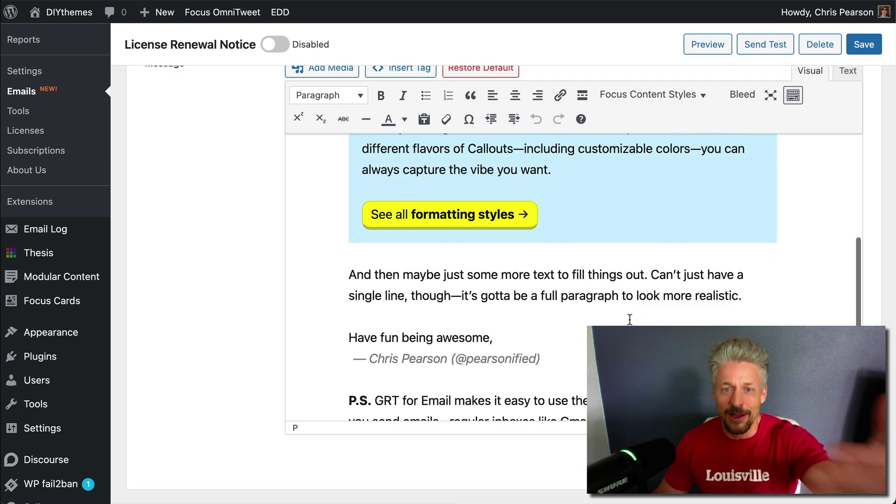
scroll(630, 319, up, 4)
scroll(630, 320, up, 2)
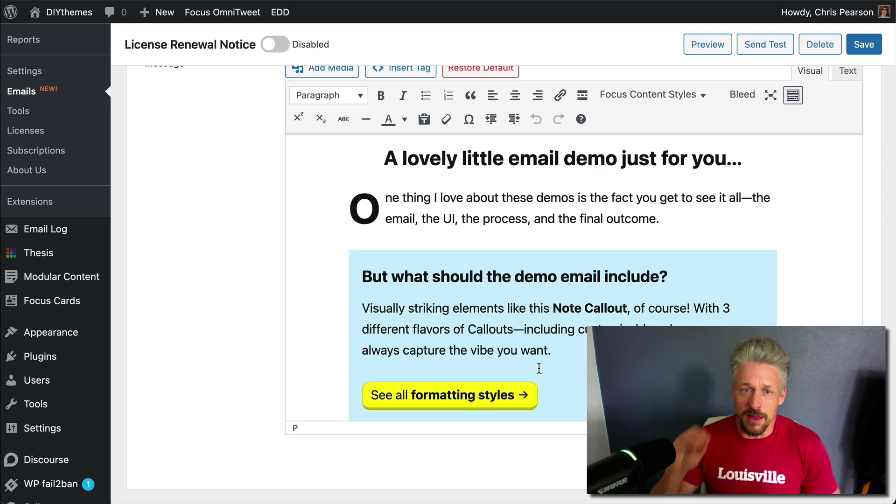
scroll(534, 355, up, 1)
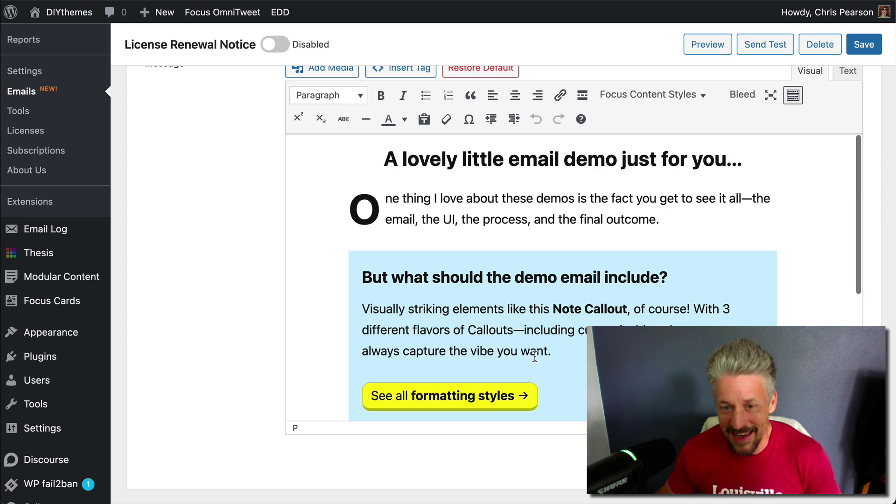